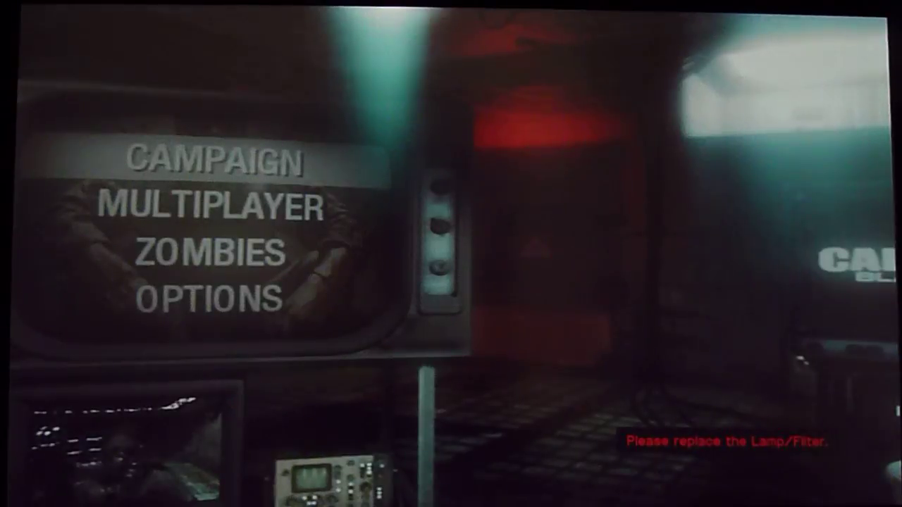
{"action": "key", "text": "Down"}
{"action": "key", "text": "Up"}
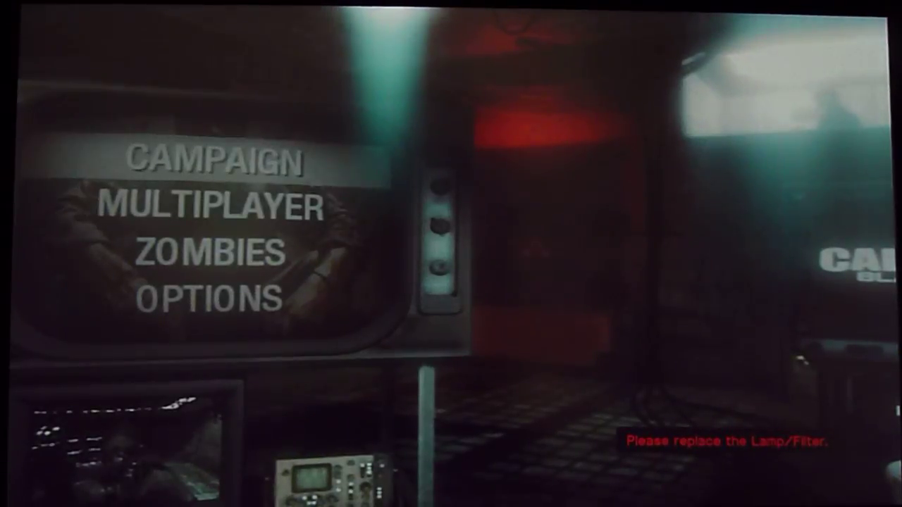